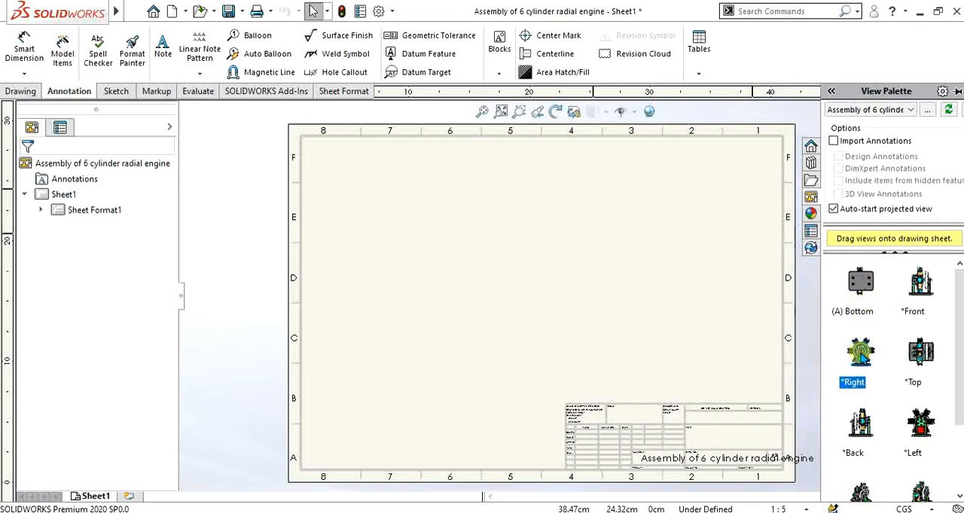
Step: Place the assembly's Right view in the sheet's upper-left area and an isometric view below it
{"action": "mouse_move", "coordinate": [861, 353]}
{"action": "left_mouse_down"}
{"action": "mouse_move", "coordinate": [419, 196]}
{"action": "mouse_move", "coordinate": [402, 226]}
{"action": "mouse_move", "coordinate": [399, 211]}
{"action": "mouse_move", "coordinate": [398, 219]}
{"action": "left_mouse_up"}
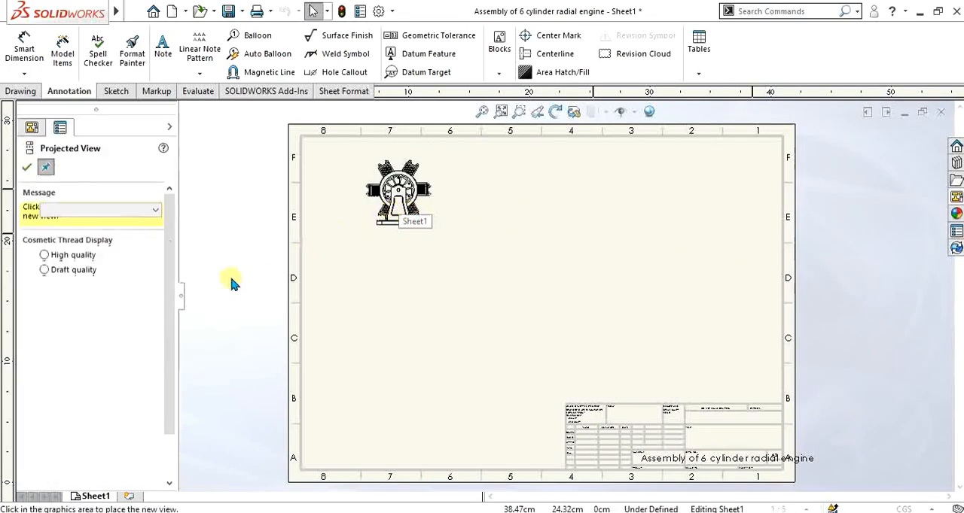
{"action": "left_click", "coordinate": [24, 167]}
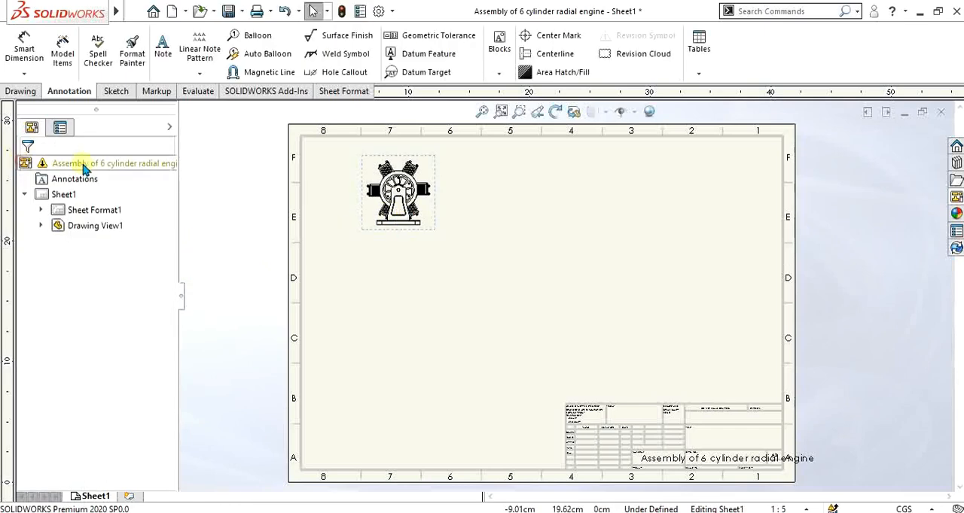
{"action": "left_click", "coordinate": [956, 198]}
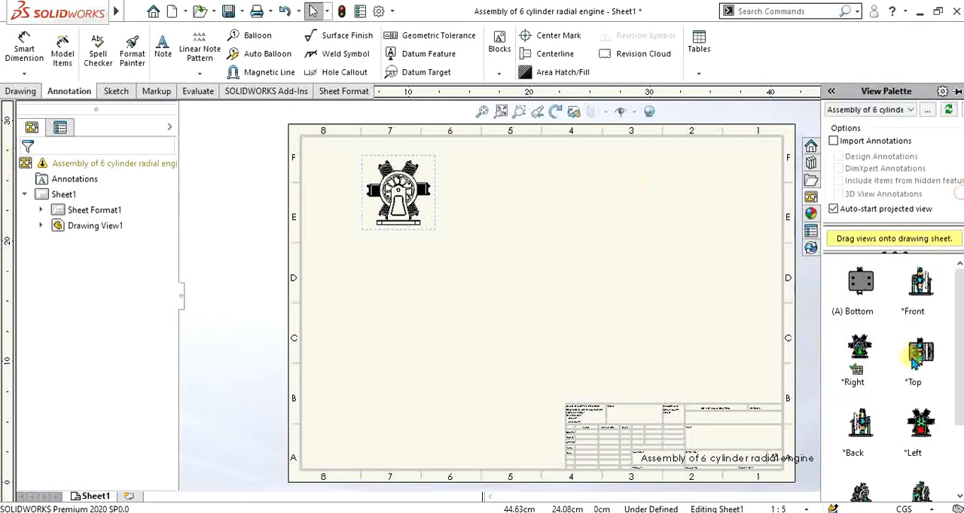
{"action": "scroll", "coordinate": [915, 354], "scroll_direction": "down", "scroll_amount": 3}
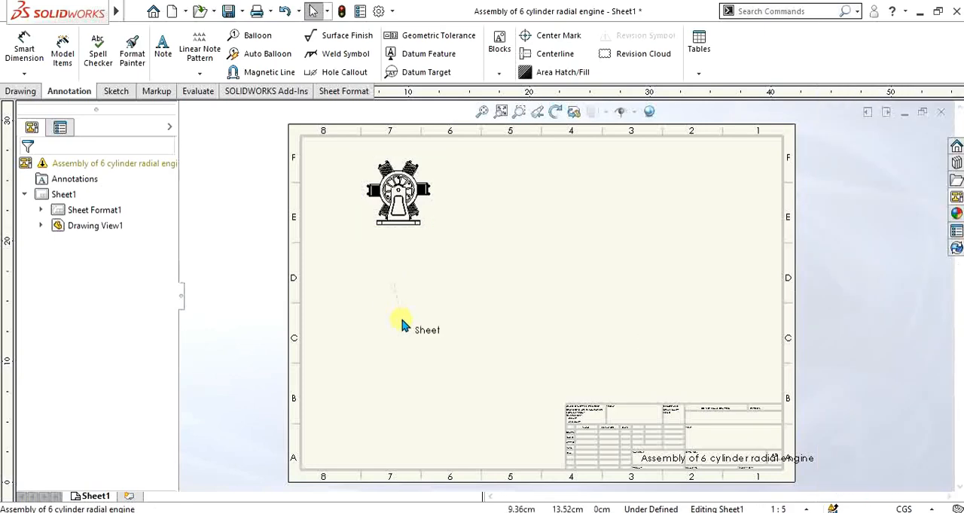
{"action": "left_click", "coordinate": [956, 198]}
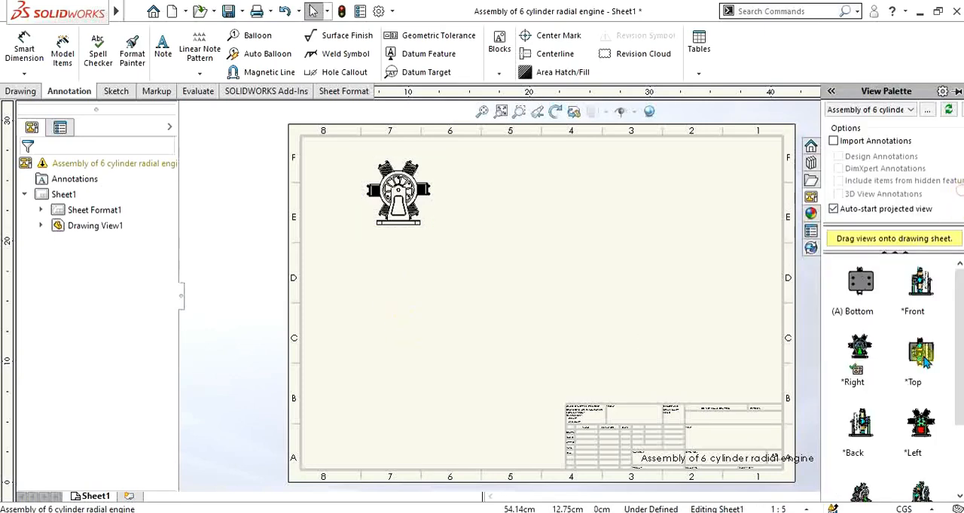
{"action": "mouse_move", "coordinate": [924, 468]}
{"action": "left_mouse_down"}
{"action": "mouse_move", "coordinate": [338, 301]}
{"action": "mouse_move", "coordinate": [391, 301]}
{"action": "mouse_move", "coordinate": [405, 323]}
{"action": "mouse_move", "coordinate": [398, 329]}
{"action": "left_mouse_up"}
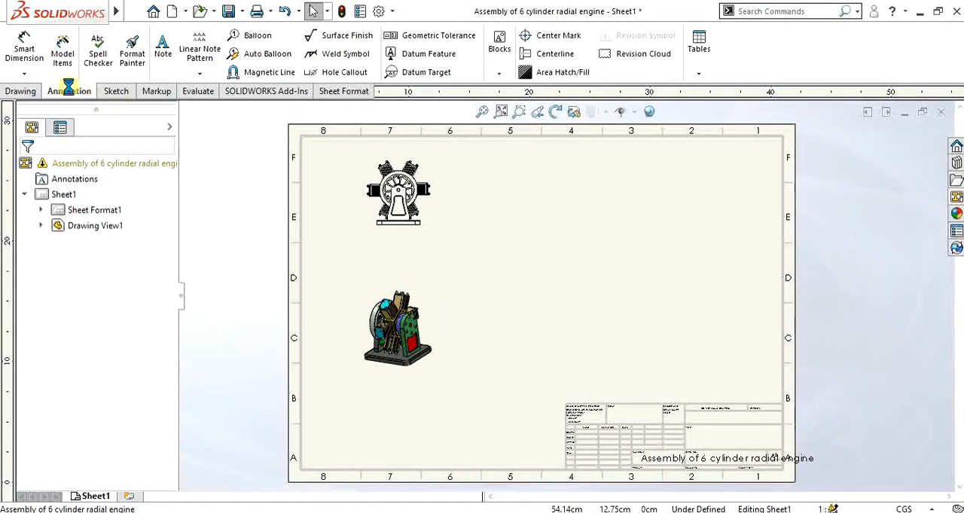
{"action": "left_click", "coordinate": [30, 94]}
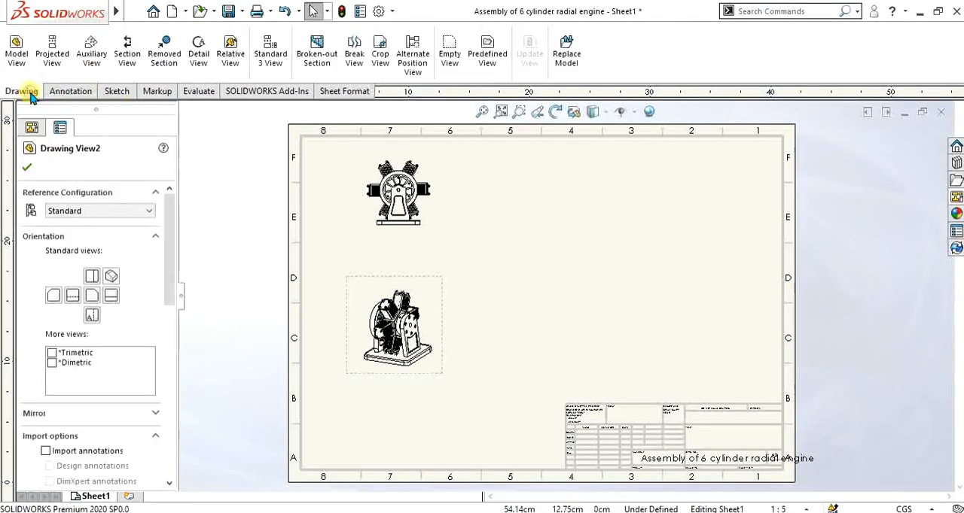
{"action": "left_click", "coordinate": [71, 92]}
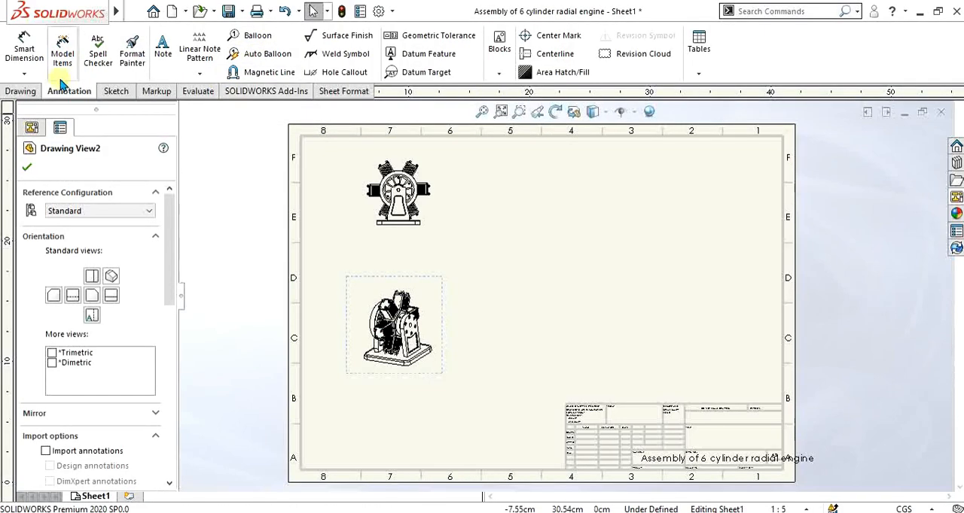
{"action": "left_click", "coordinate": [20, 91]}
{"action": "left_click", "coordinate": [70, 91]}
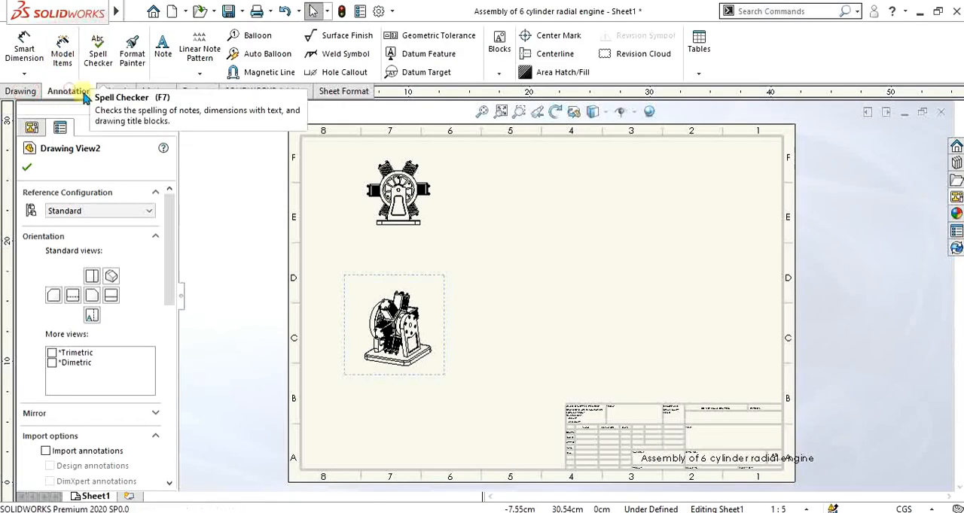
{"action": "left_click", "coordinate": [24, 163]}
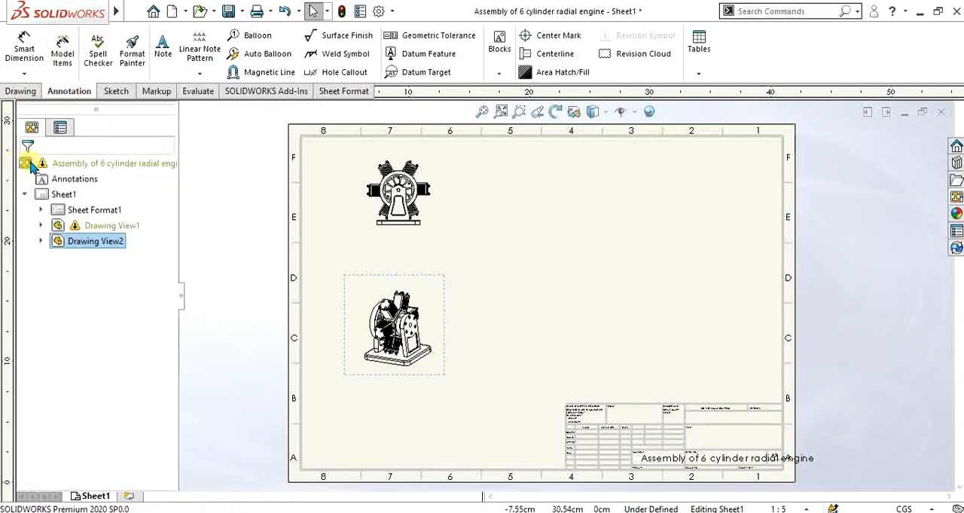
Step: Set the isometric view to a custom scale of 1:2 with the Shaded display style
{"action": "left_click", "coordinate": [367, 278]}
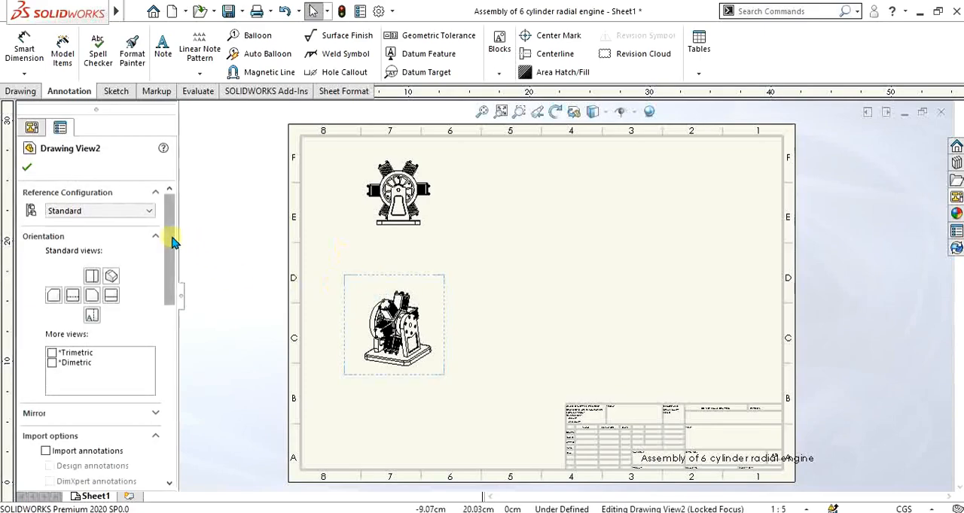
{"action": "left_click_drag", "start_coordinate": [176, 240], "coordinate": [167, 344]}
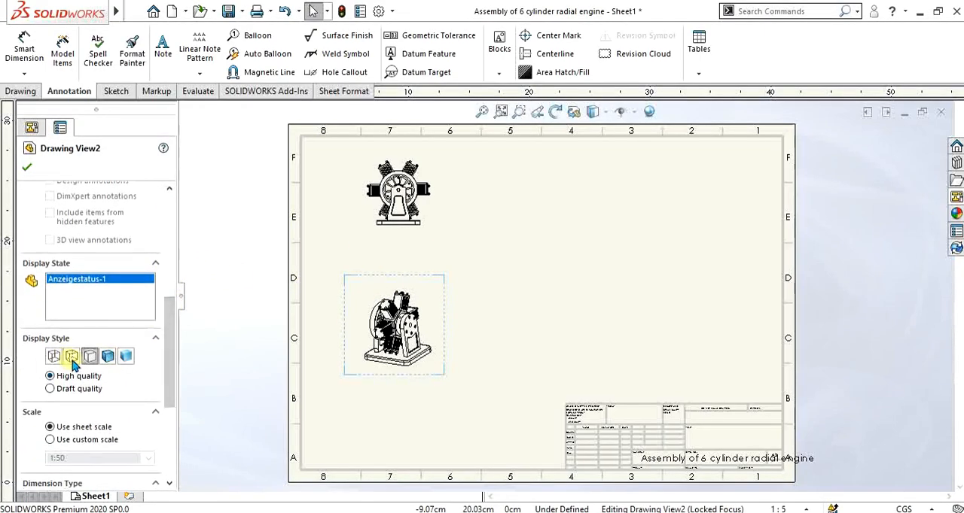
{"action": "left_click", "coordinate": [72, 360]}
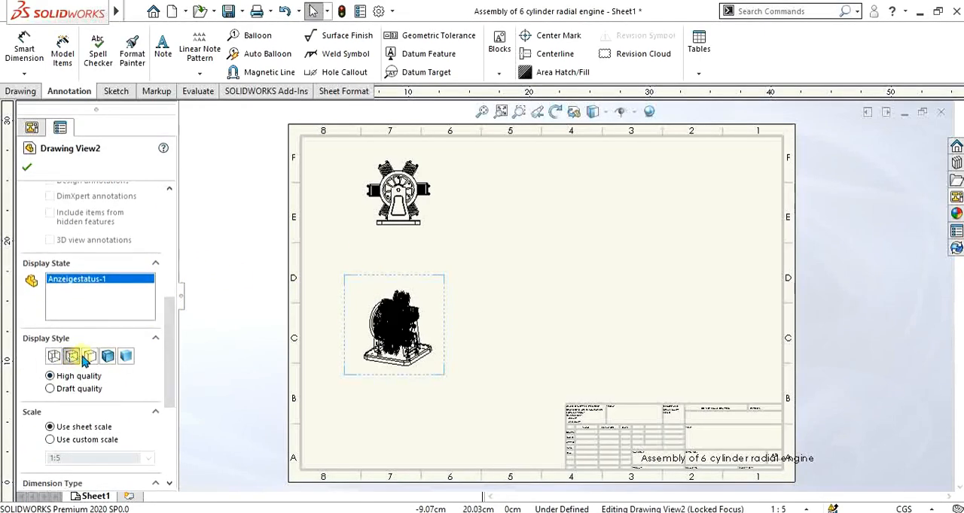
{"action": "left_click", "coordinate": [87, 357]}
{"action": "left_click", "coordinate": [52, 440]}
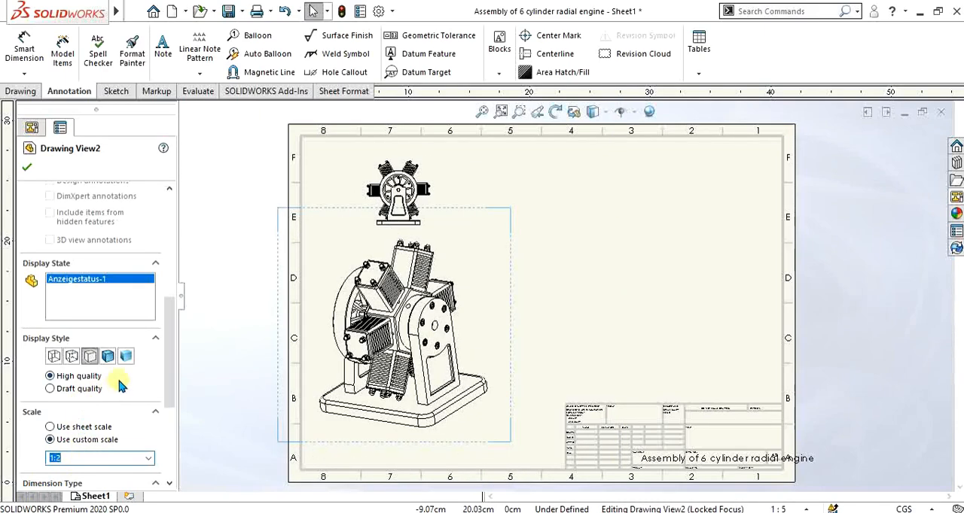
{"action": "left_click", "coordinate": [125, 357]}
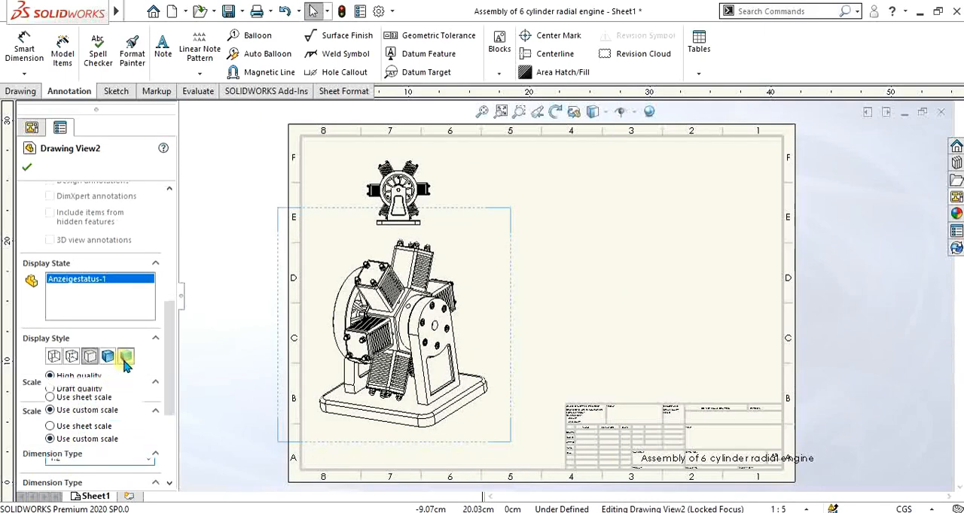
{"action": "left_click", "coordinate": [27, 168]}
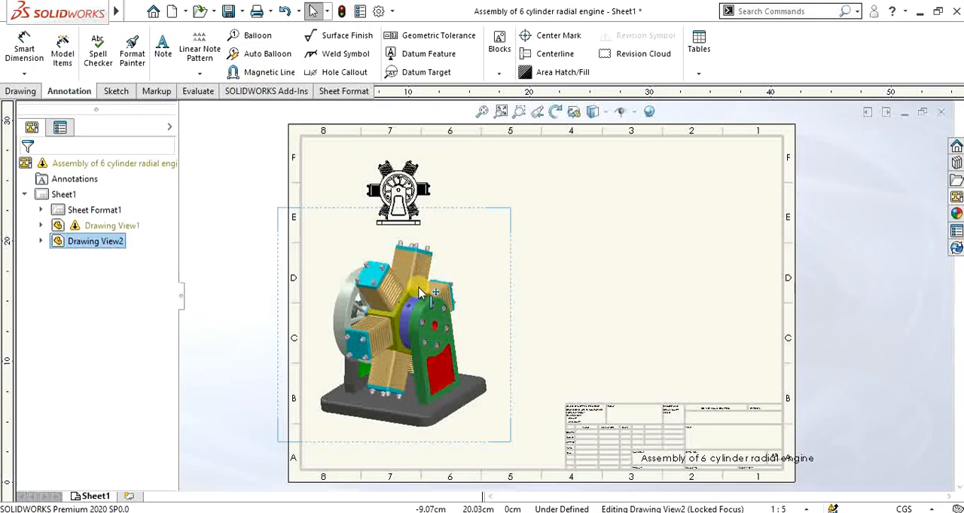
Step: Add auto balloons to the shaded isometric view, lined up in a single row below the engine and ignoring multiple instances
{"action": "left_click", "coordinate": [275, 55]}
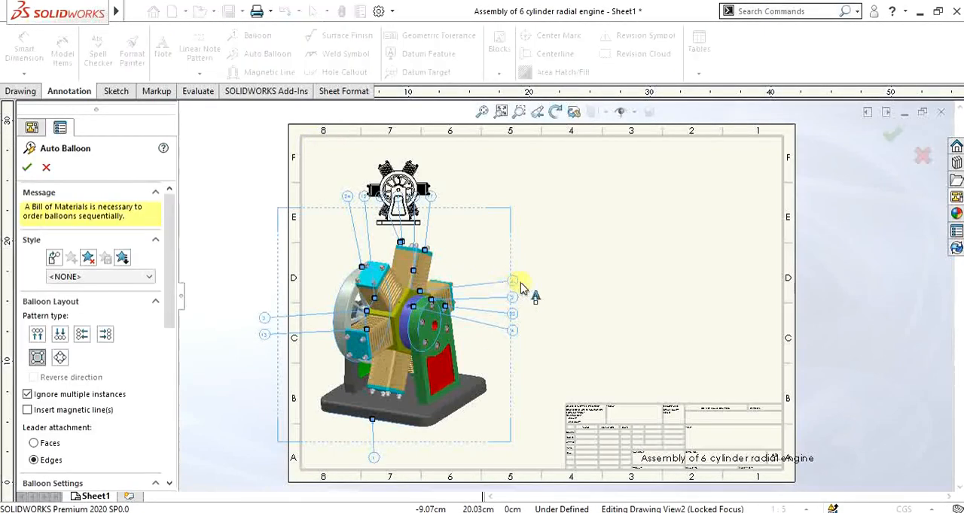
{"action": "scroll", "coordinate": [518, 301], "scroll_direction": "down", "scroll_amount": 2}
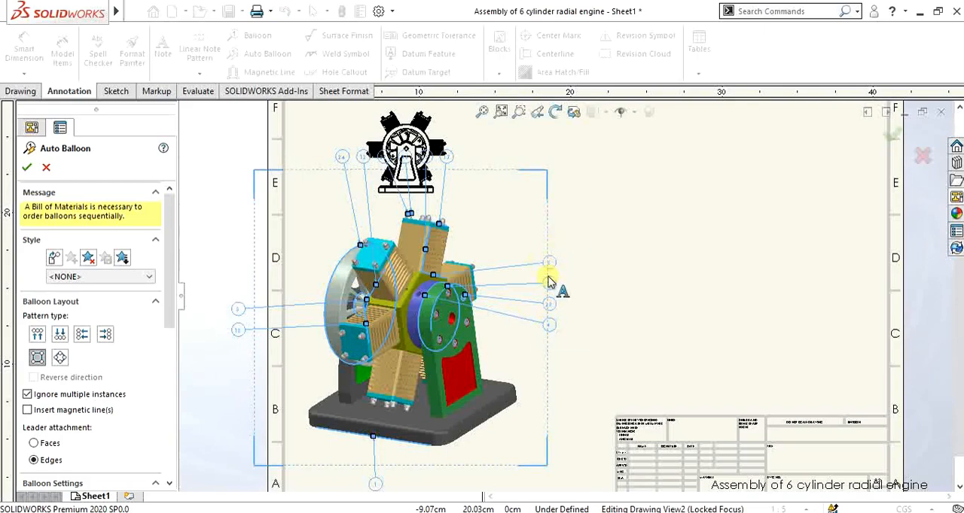
{"action": "scroll", "coordinate": [548, 297], "scroll_direction": "down", "scroll_amount": 3}
{"action": "scroll", "coordinate": [547, 292], "scroll_direction": "down", "scroll_amount": 2}
{"action": "scroll", "coordinate": [393, 269], "scroll_direction": "up", "scroll_amount": 5}
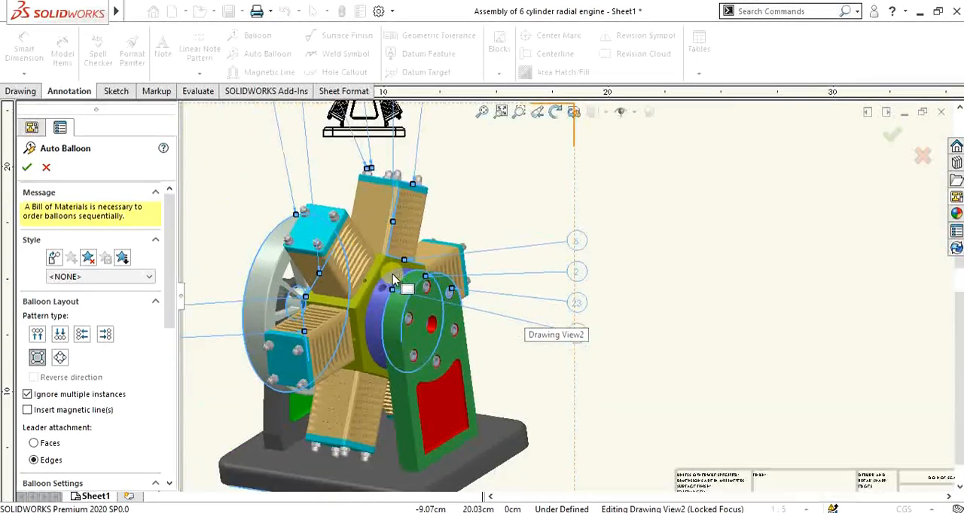
{"action": "scroll", "coordinate": [416, 265], "scroll_direction": "down", "scroll_amount": 4}
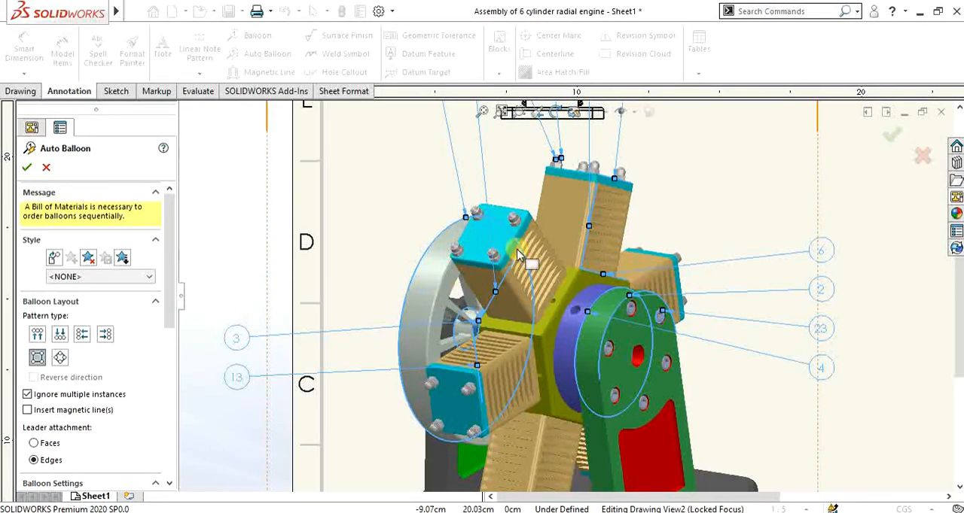
{"action": "scroll", "coordinate": [527, 287], "scroll_direction": "up", "scroll_amount": 4}
{"action": "scroll", "coordinate": [533, 315], "scroll_direction": "down", "scroll_amount": 4}
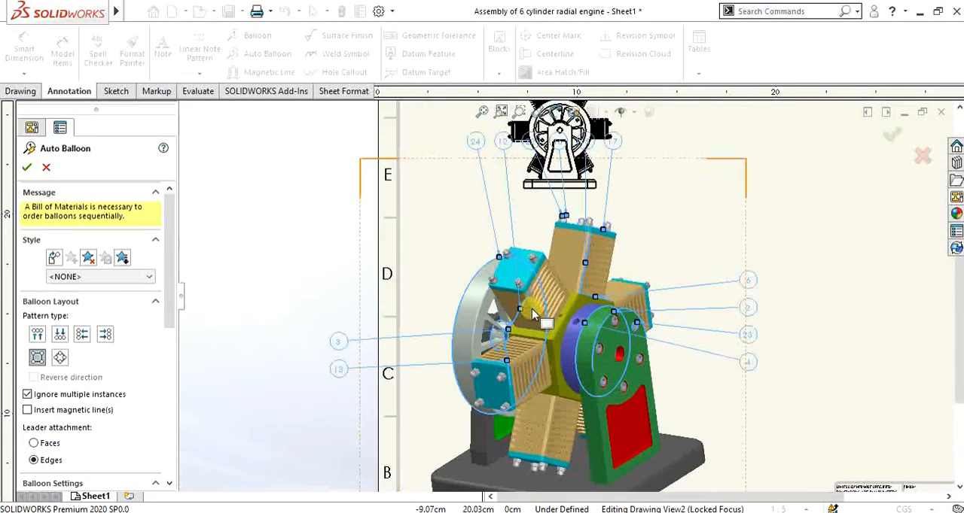
{"action": "scroll", "coordinate": [566, 335], "scroll_direction": "up", "scroll_amount": 4}
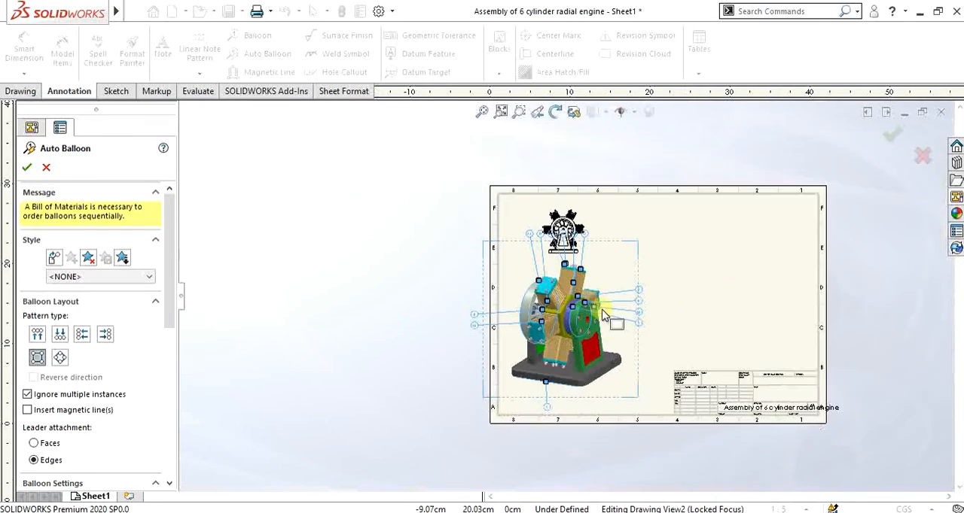
{"action": "scroll", "coordinate": [538, 366], "scroll_direction": "down", "scroll_amount": 4}
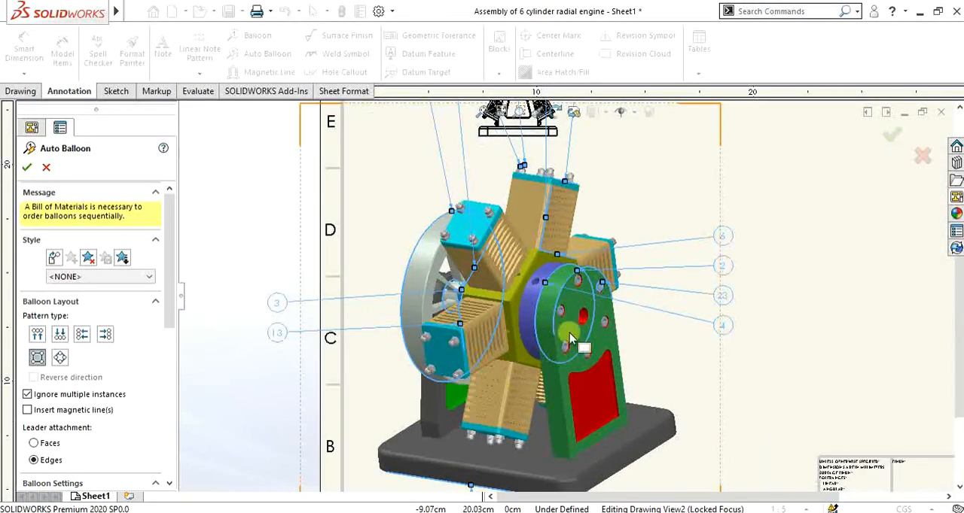
{"action": "scroll", "coordinate": [567, 314], "scroll_direction": "up", "scroll_amount": 4}
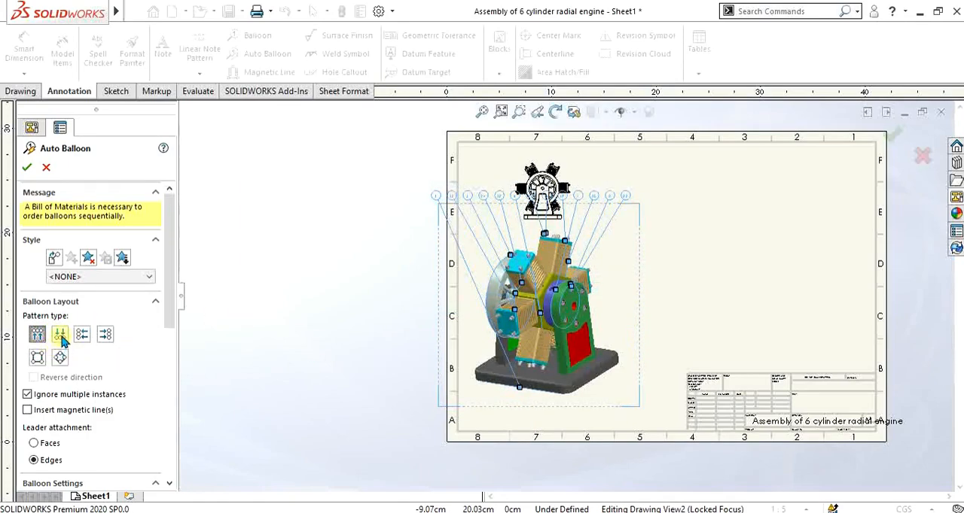
{"action": "scroll", "coordinate": [606, 396], "scroll_direction": "down", "scroll_amount": 2}
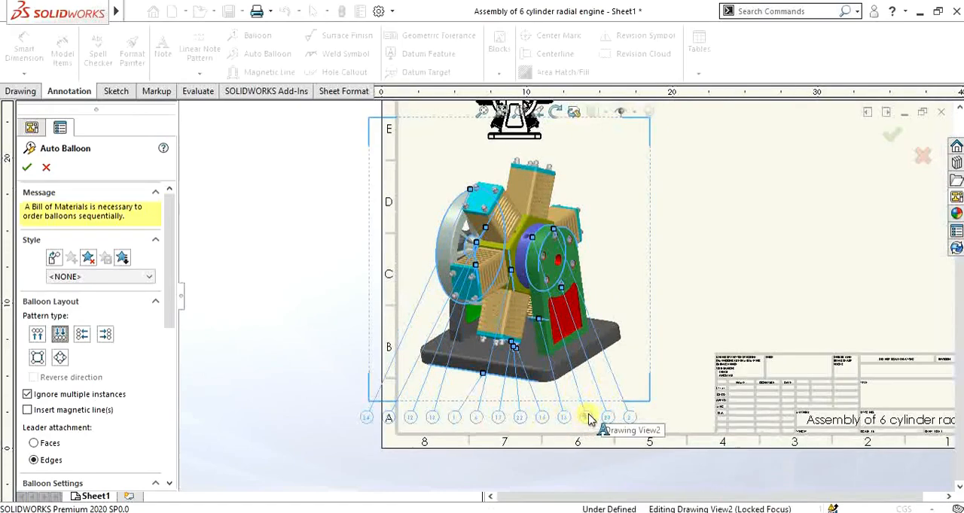
{"action": "left_click_drag", "start_coordinate": [587, 417], "coordinate": [634, 412]}
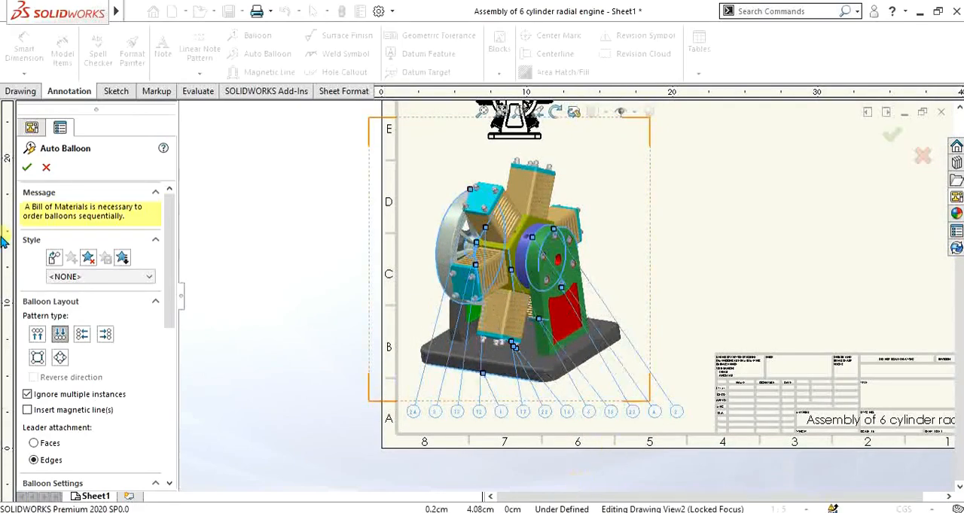
{"action": "left_click", "coordinate": [29, 168]}
{"action": "scroll", "coordinate": [561, 228], "scroll_direction": "up", "scroll_amount": 2}
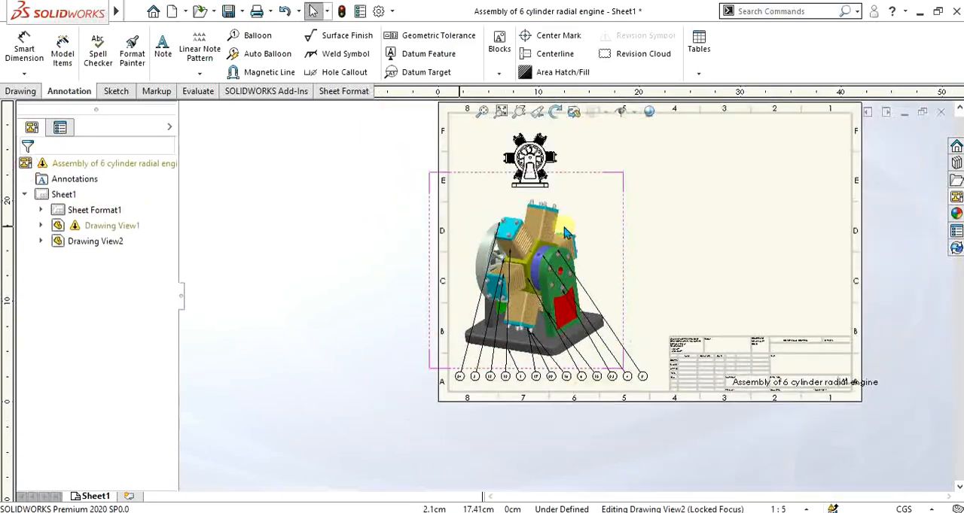
{"action": "scroll", "coordinate": [692, 206], "scroll_direction": "down", "scroll_amount": 1}
{"action": "scroll", "coordinate": [577, 183], "scroll_direction": "up", "scroll_amount": 2}
{"action": "scroll", "coordinate": [542, 279], "scroll_direction": "down", "scroll_amount": 1}
{"action": "scroll", "coordinate": [613, 349], "scroll_direction": "up", "scroll_amount": 1}
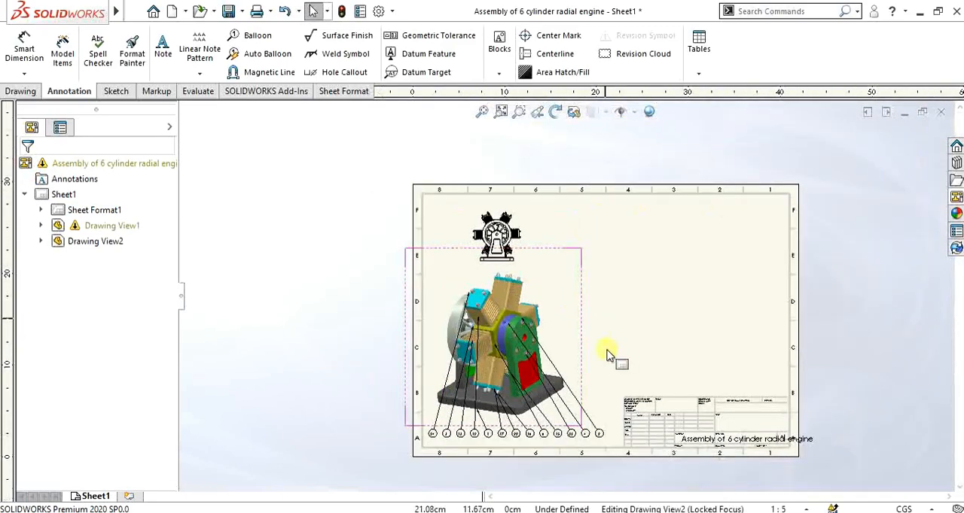
{"action": "scroll", "coordinate": [609, 351], "scroll_direction": "down", "scroll_amount": 2}
{"action": "scroll", "coordinate": [610, 348], "scroll_direction": "down", "scroll_amount": 1}
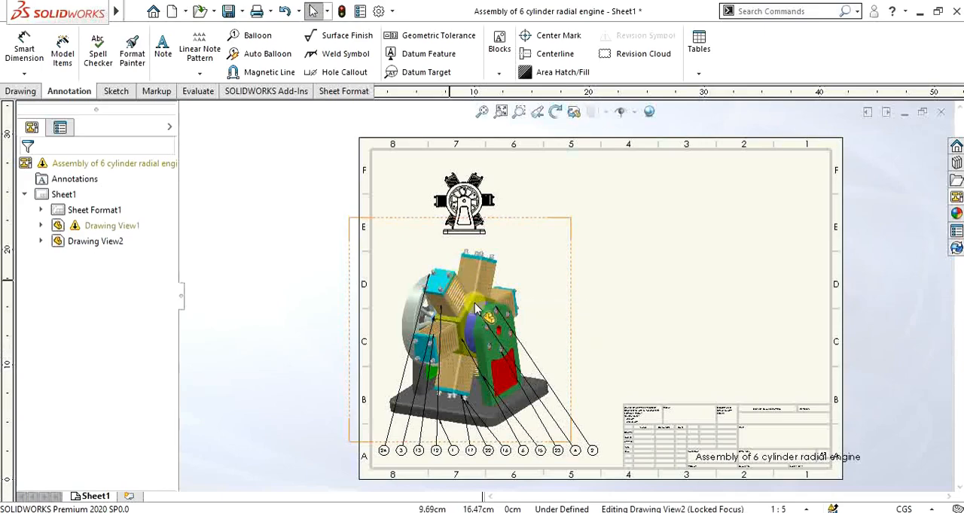
Step: Insert a Parts only bill of materials for the isometric view with the bom-standard template, placed above the title block
{"action": "left_click", "coordinate": [698, 73]}
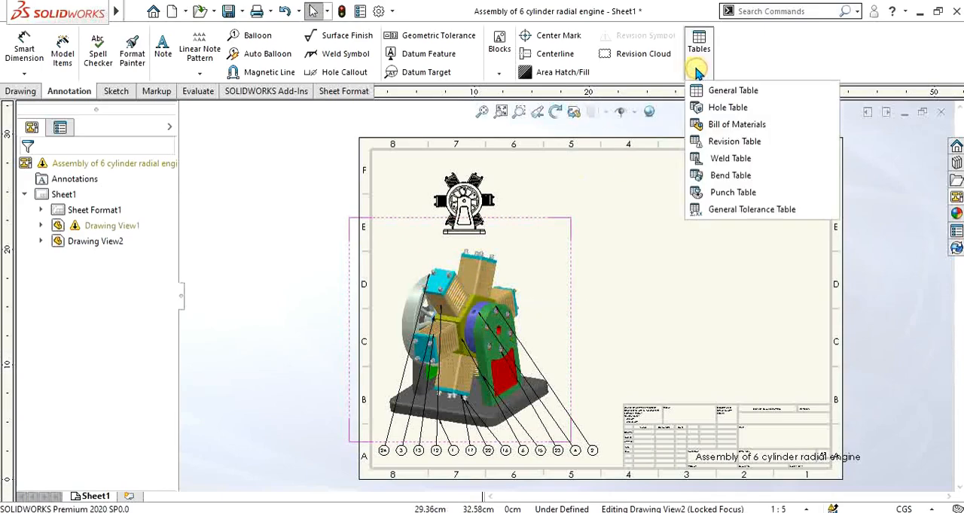
{"action": "left_click", "coordinate": [722, 128]}
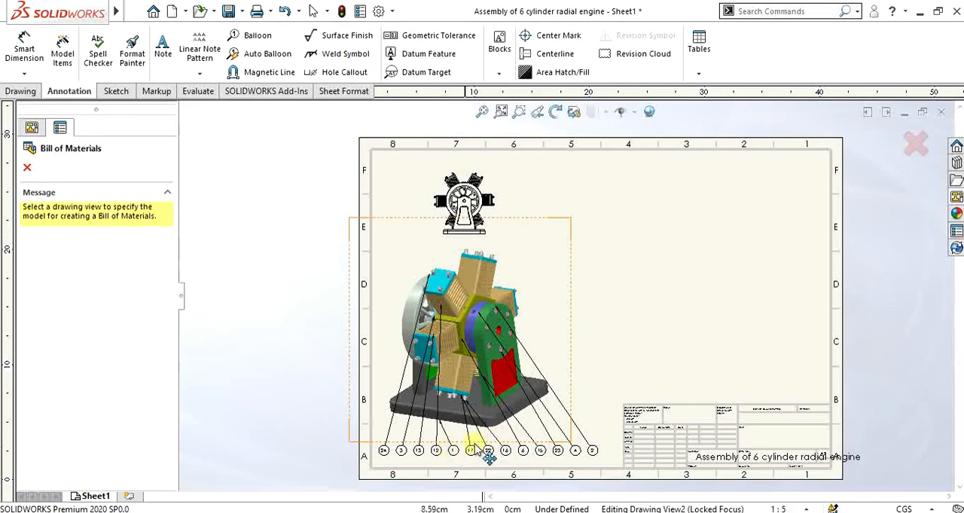
{"action": "left_click", "coordinate": [570, 239]}
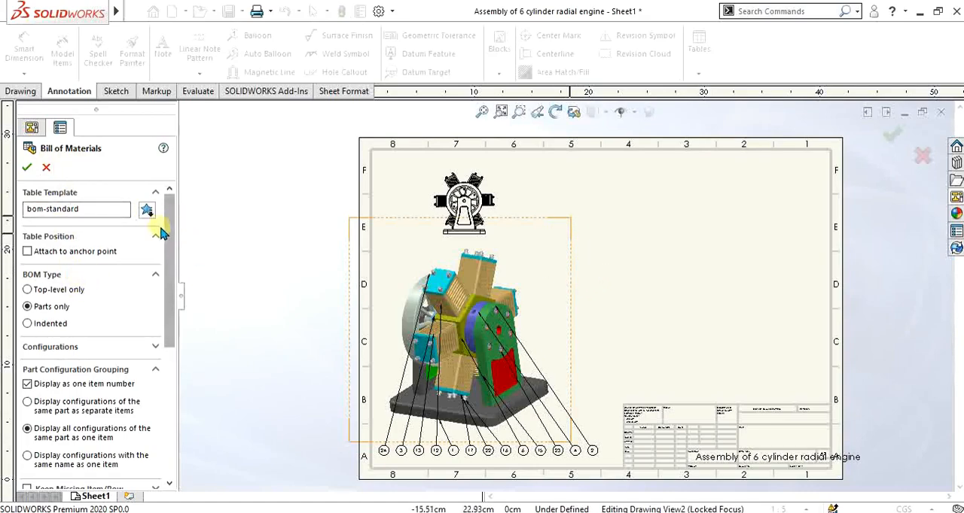
{"action": "left_click_drag", "start_coordinate": [172, 236], "coordinate": [170, 348]}
{"action": "left_click", "coordinate": [131, 383]}
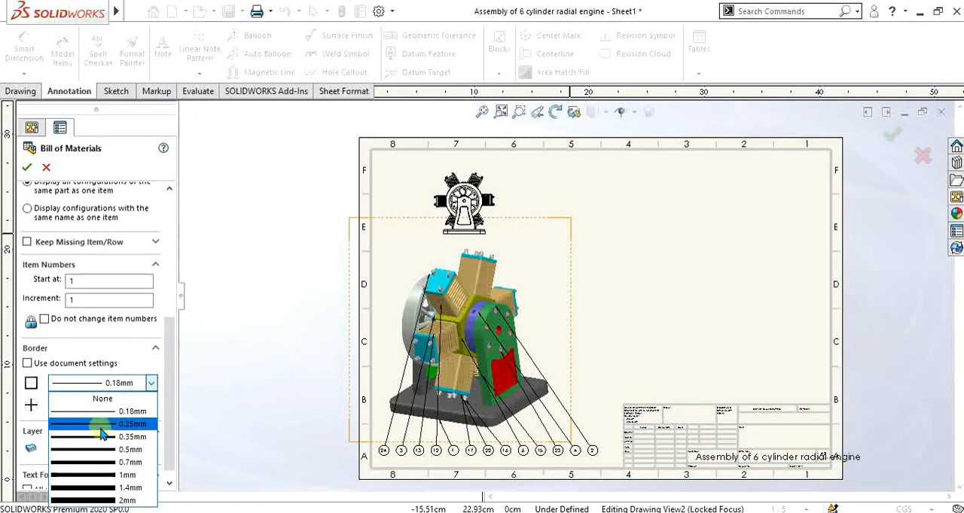
{"action": "left_click", "coordinate": [154, 383]}
{"action": "left_click_drag", "start_coordinate": [172, 359], "coordinate": [173, 253]}
{"action": "left_click", "coordinate": [59, 283]}
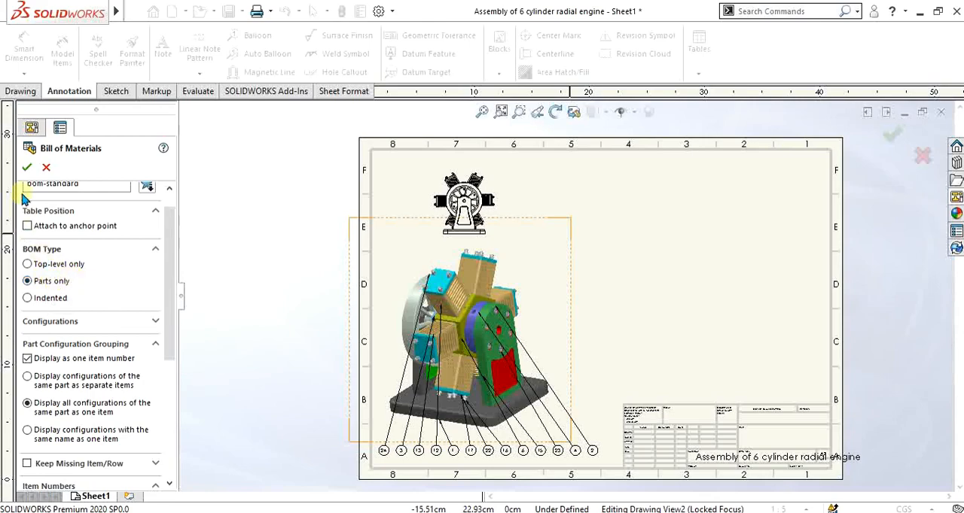
{"action": "left_click", "coordinate": [28, 168]}
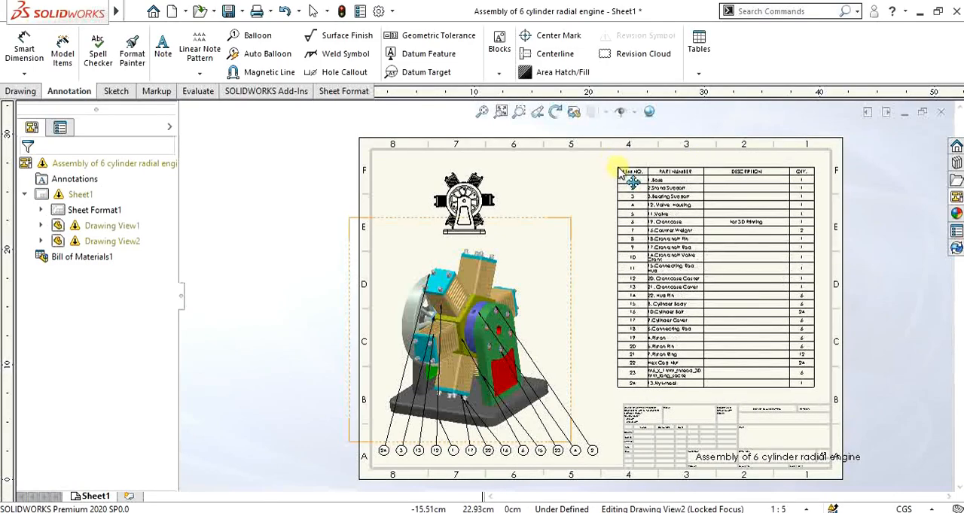
Step: Place the bill of materials table in the sheet's upper-right area, above the title block
{"action": "left_click", "coordinate": [616, 172]}
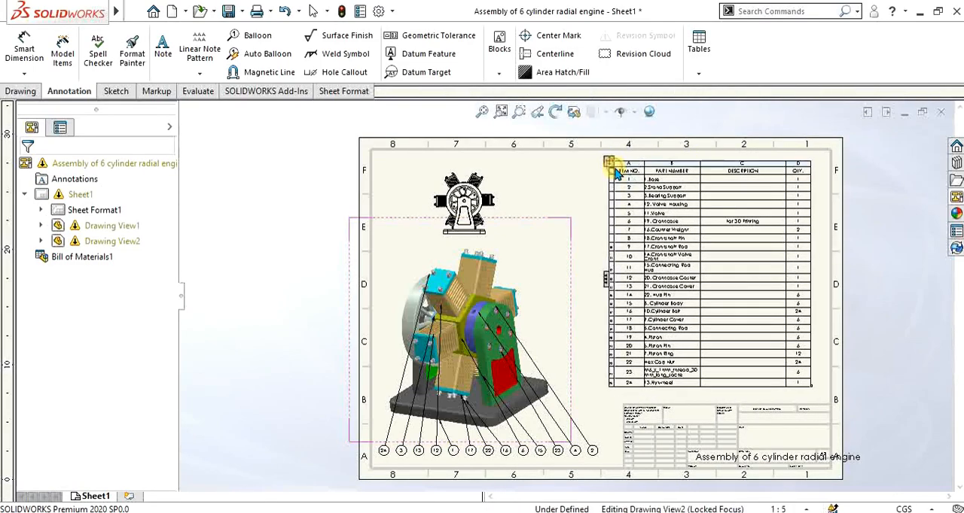
Step: Examine the part balloons on the isometric view against the item numbers and part names in the bill of materials
{"action": "scroll", "coordinate": [710, 236], "scroll_direction": "down", "scroll_amount": 6}
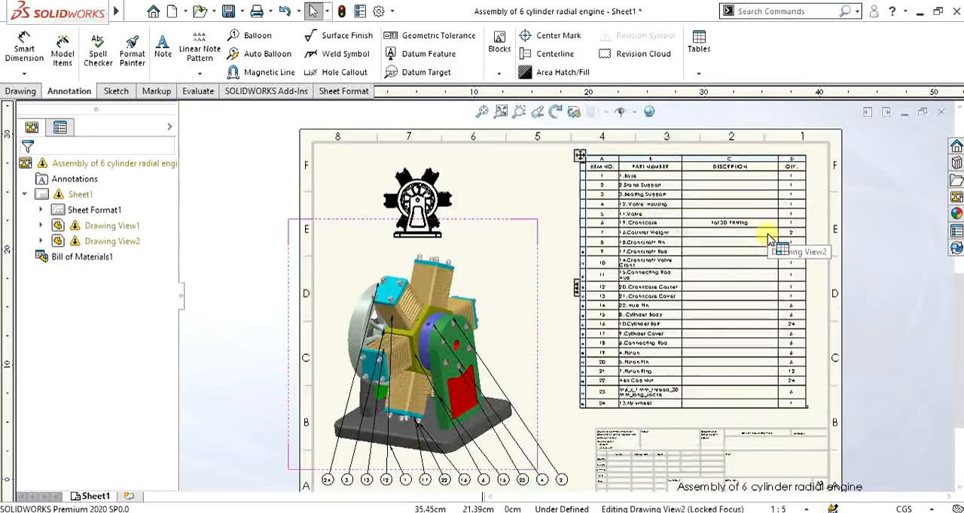
{"action": "scroll", "coordinate": [409, 382], "scroll_direction": "up", "scroll_amount": 8}
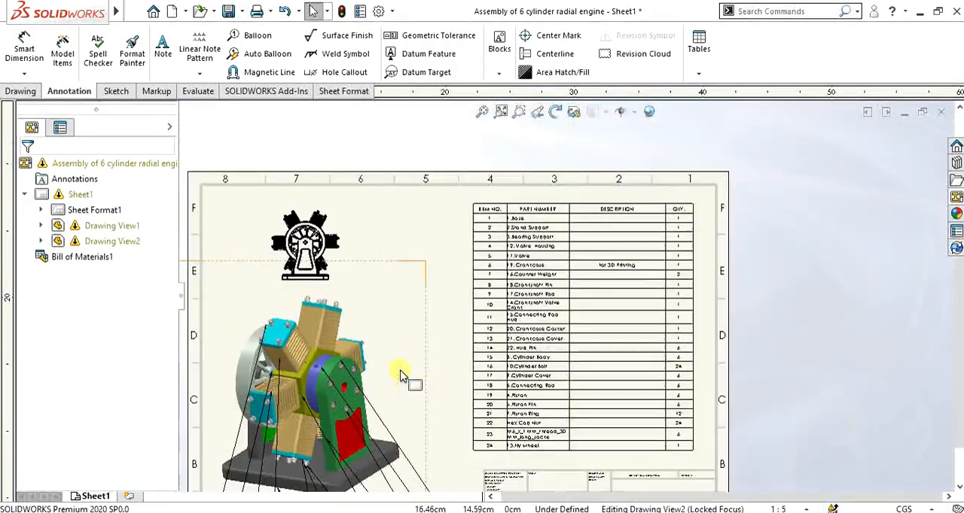
{"action": "scroll", "coordinate": [522, 438], "scroll_direction": "down", "scroll_amount": 8}
{"action": "scroll", "coordinate": [490, 401], "scroll_direction": "up", "scroll_amount": 2}
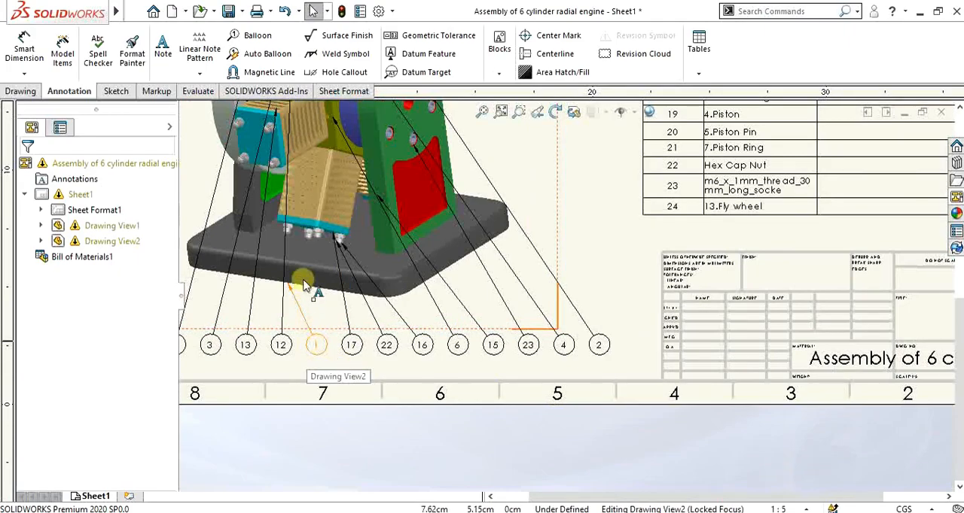
{"action": "scroll", "coordinate": [722, 316], "scroll_direction": "up", "scroll_amount": 5}
{"action": "scroll", "coordinate": [657, 151], "scroll_direction": "down", "scroll_amount": 6}
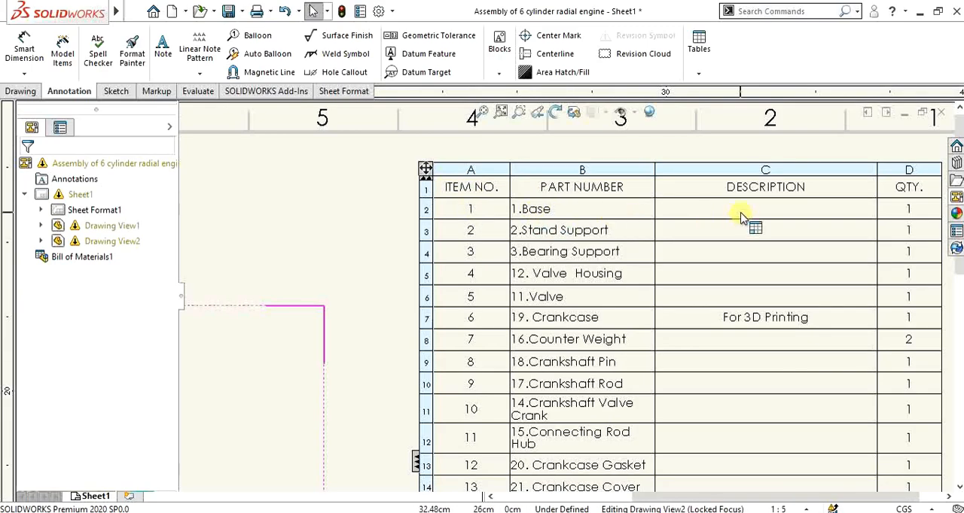
{"action": "scroll", "coordinate": [300, 315], "scroll_direction": "up", "scroll_amount": 6}
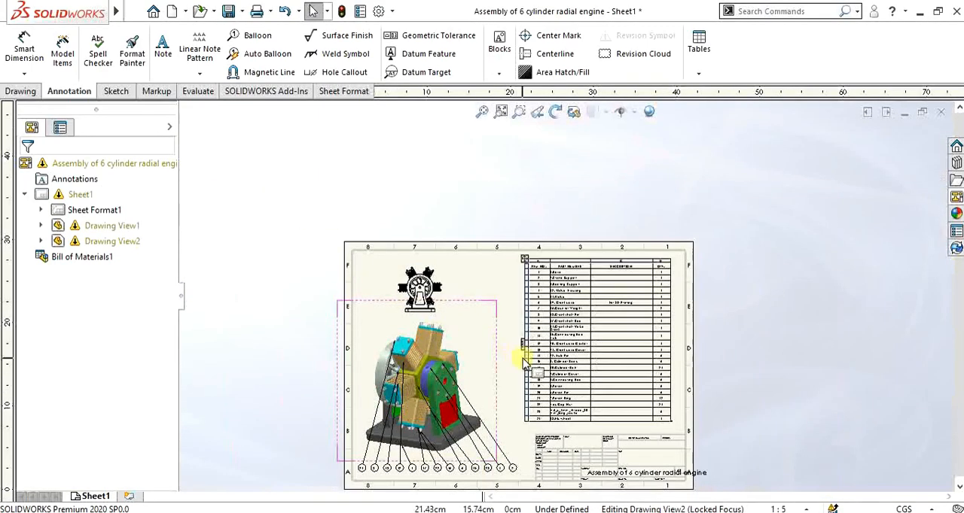
{"action": "scroll", "coordinate": [641, 333], "scroll_direction": "down", "scroll_amount": 3}
{"action": "scroll", "coordinate": [602, 335], "scroll_direction": "up", "scroll_amount": 4}
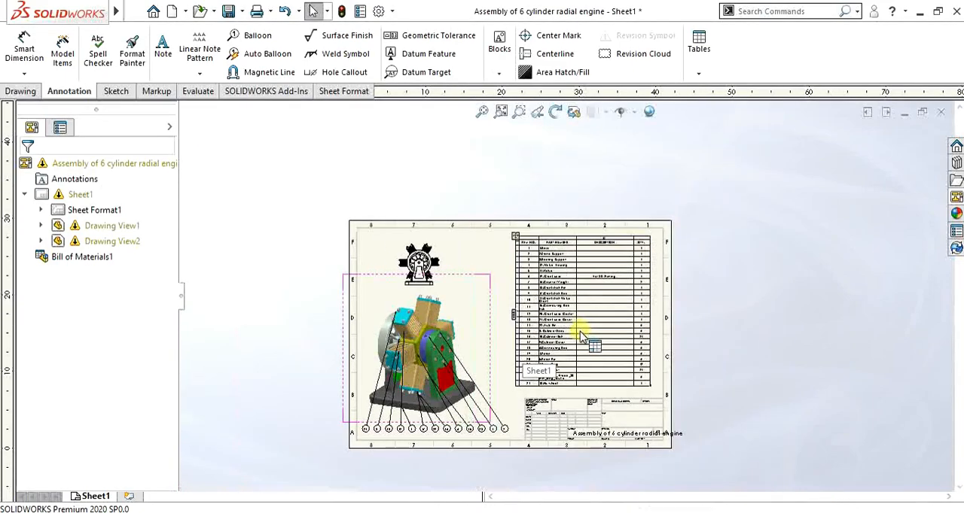
{"action": "scroll", "coordinate": [527, 332], "scroll_direction": "down", "scroll_amount": 5}
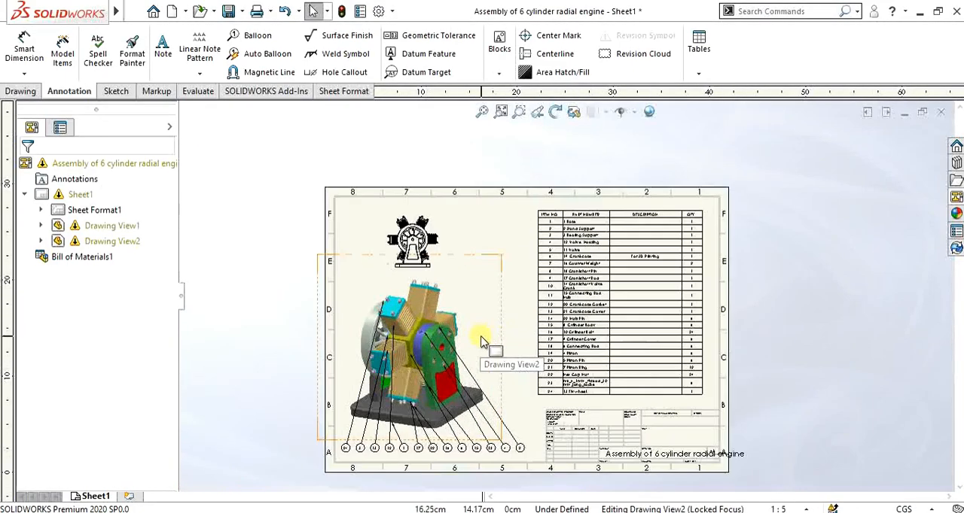
Step: Try to set the Bearing Support's description in the bill of materials to "FOR 3D Printing or Metal Printing"
{"action": "scroll", "coordinate": [678, 186], "scroll_direction": "down", "scroll_amount": 1}
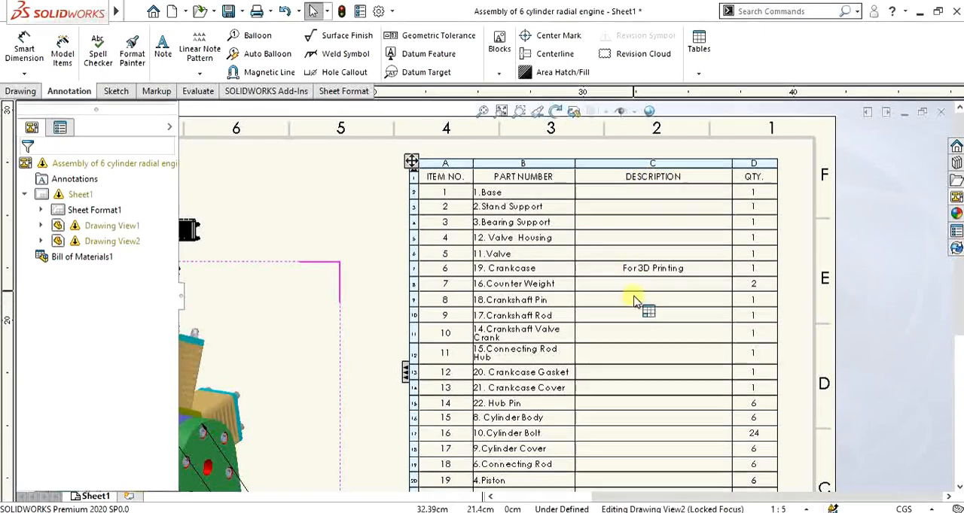
{"action": "left_click", "coordinate": [639, 222]}
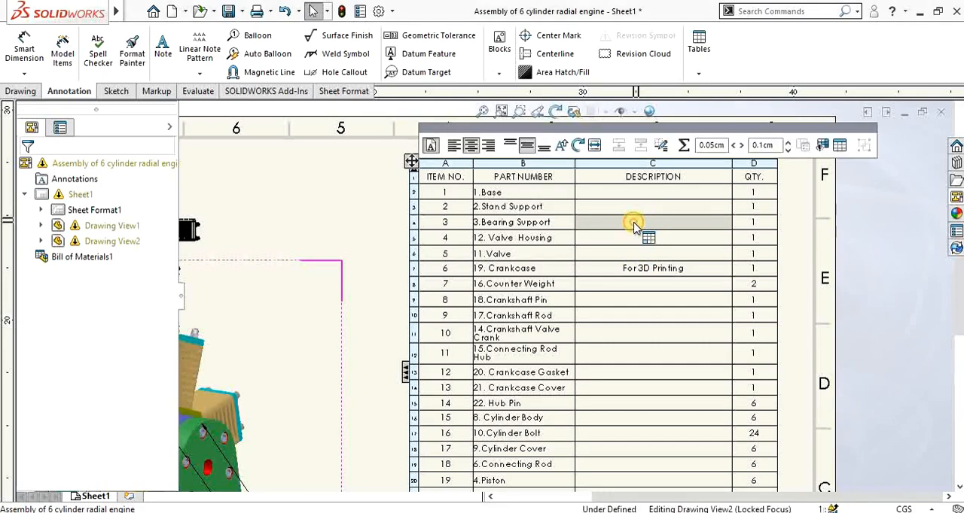
{"action": "double_click", "coordinate": [635, 226]}
{"action": "left_click", "coordinate": [494, 281]}
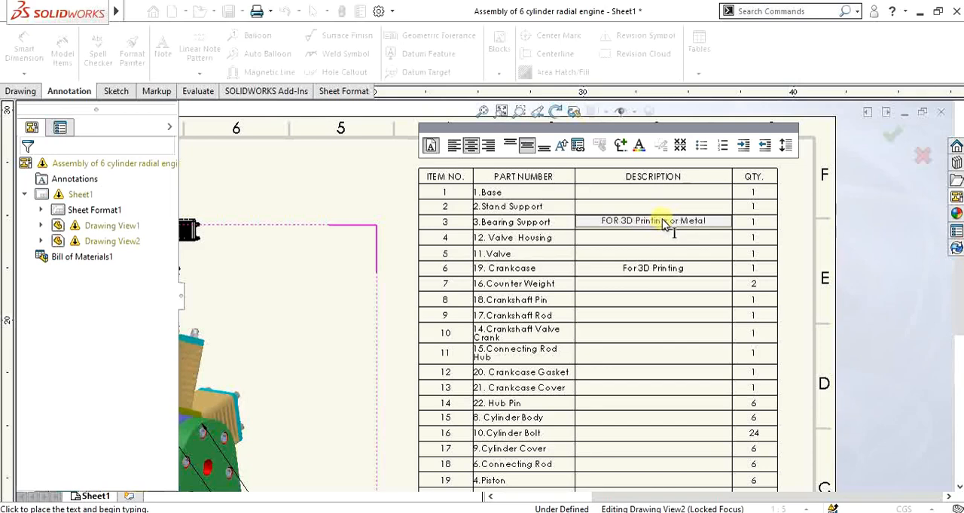
{"action": "type", "text": "ting"}
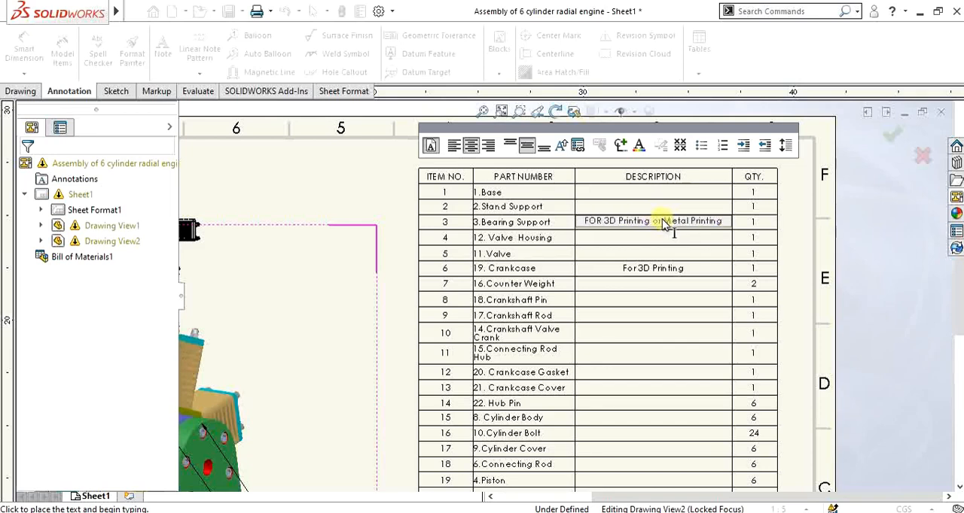
{"action": "key", "text": "Escape"}
{"action": "scroll", "coordinate": [636, 239], "scroll_direction": "up", "scroll_amount": 4}
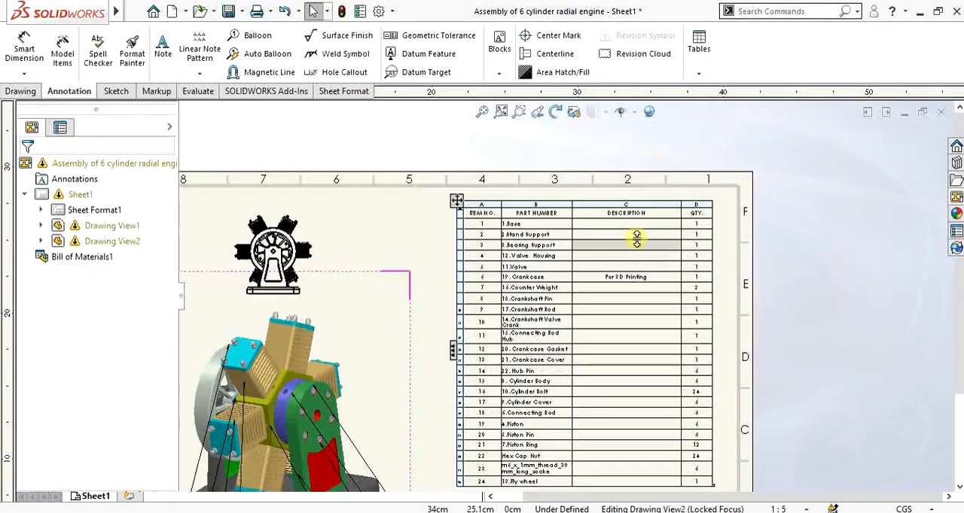
{"action": "scroll", "coordinate": [542, 309], "scroll_direction": "down", "scroll_amount": 2}
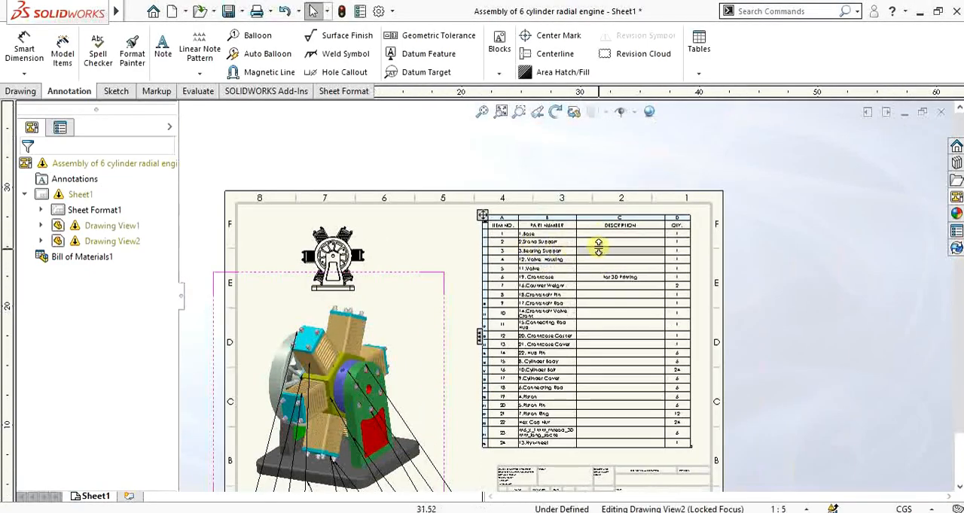
{"action": "scroll", "coordinate": [615, 385], "scroll_direction": "up", "scroll_amount": 1}
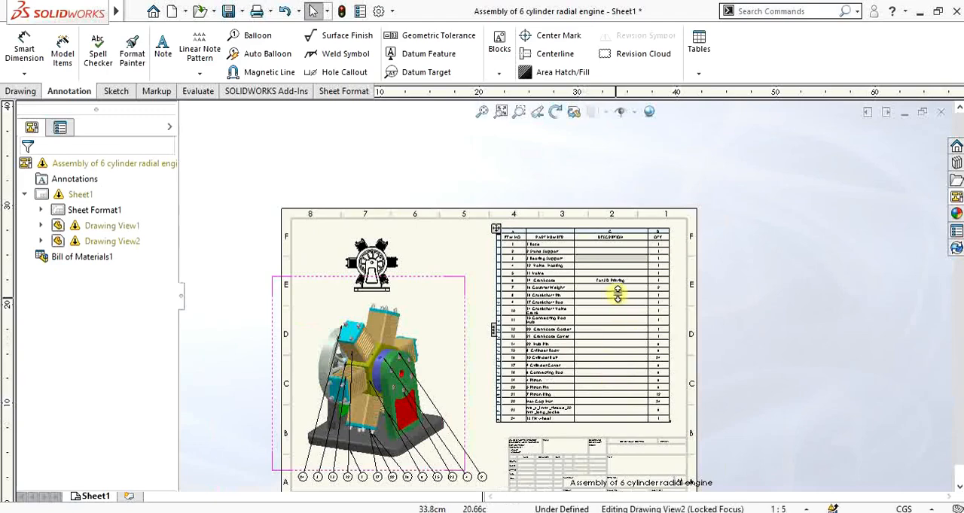
{"action": "scroll", "coordinate": [508, 376], "scroll_direction": "up", "scroll_amount": 2}
{"action": "scroll", "coordinate": [512, 390], "scroll_direction": "down", "scroll_amount": 2}
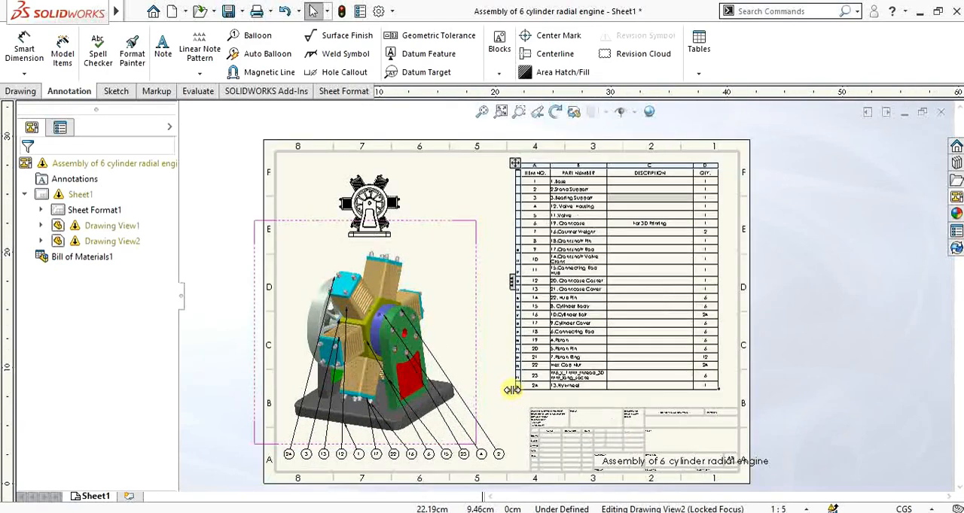